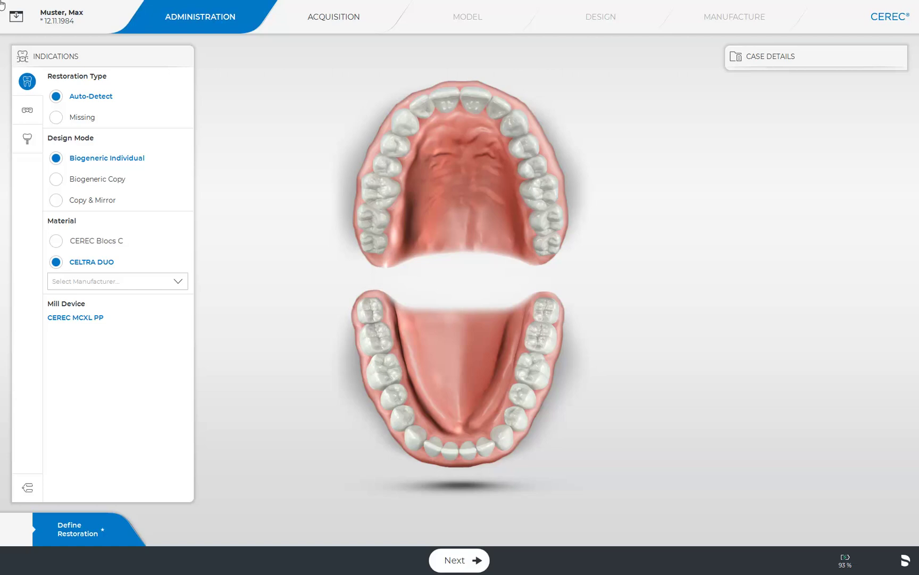
- Place an Auto-Detect CELTRA DUO restoration with Biogeneric Individual design on tooth 15 and confirm its case details
left_click(387, 170)
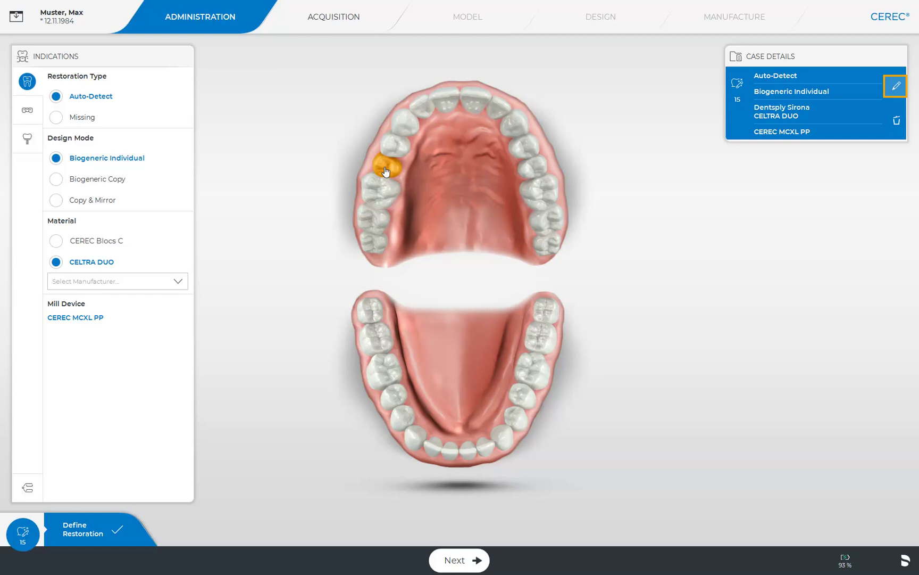
left_click(896, 86)
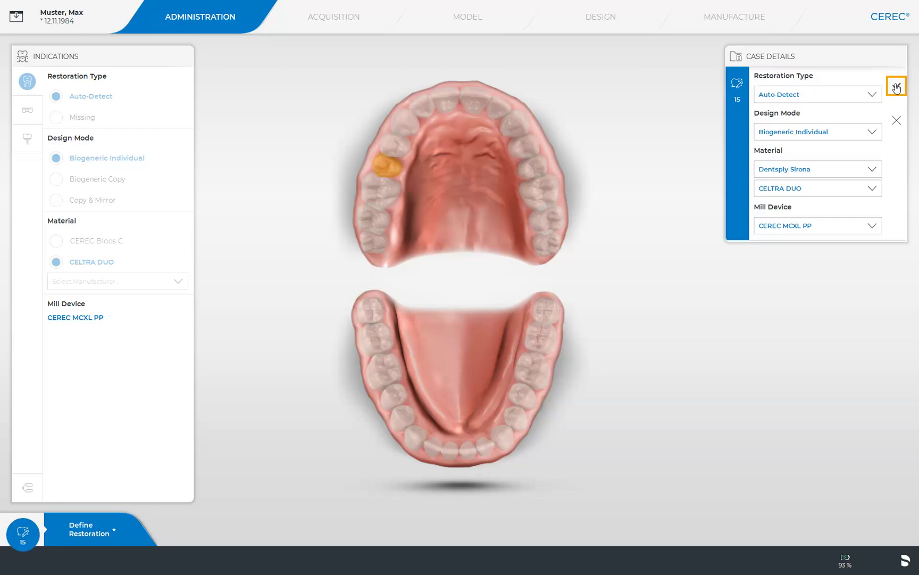
left_click(897, 86)
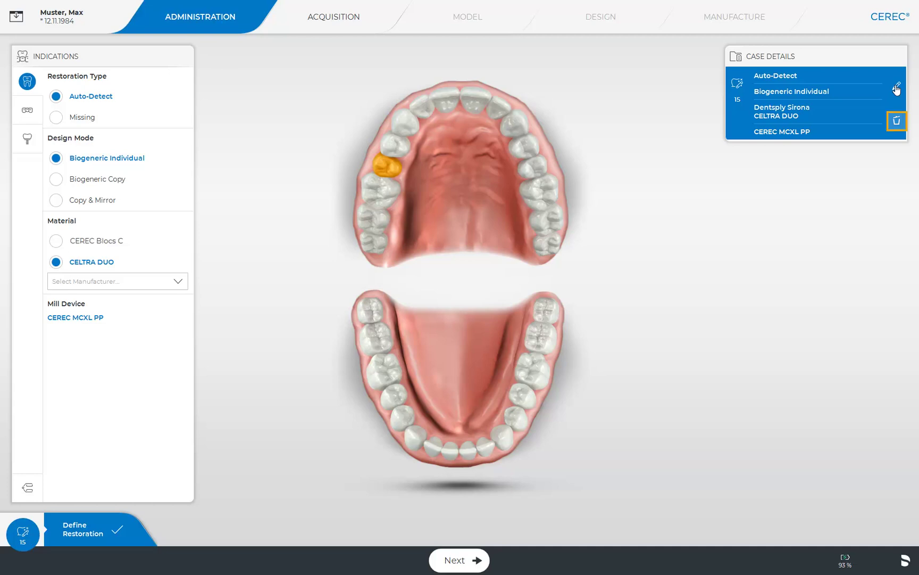
- Delete the tooth 15 restoration from Case Details, answering Yes to the confirmation
left_click(898, 121)
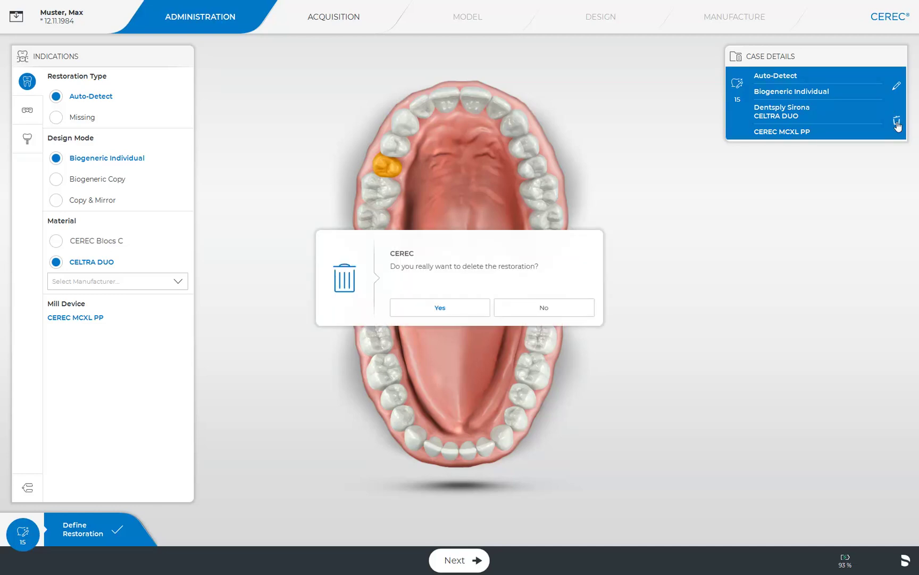
left_click(423, 308)
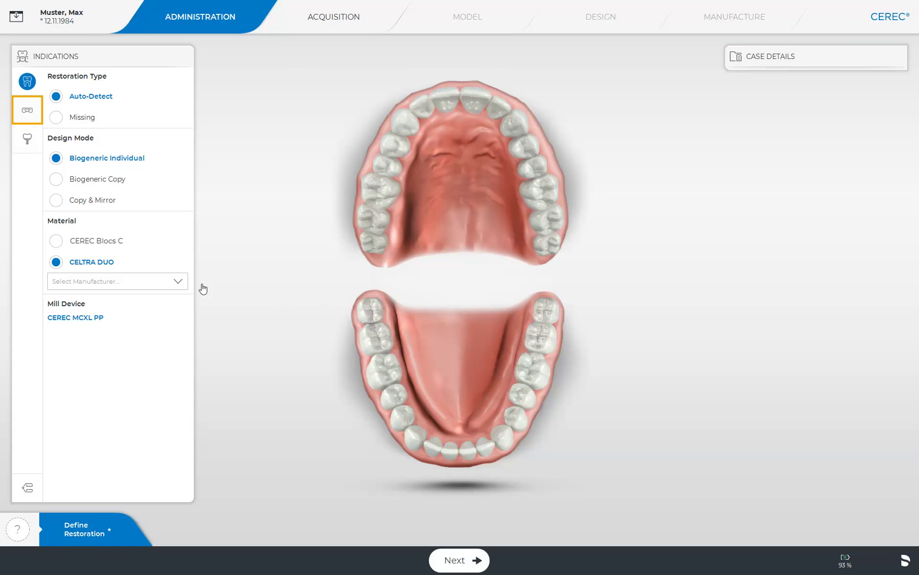
- Switch to bridge indications with Crown as the type and Anatomic connectors
left_click(27, 111)
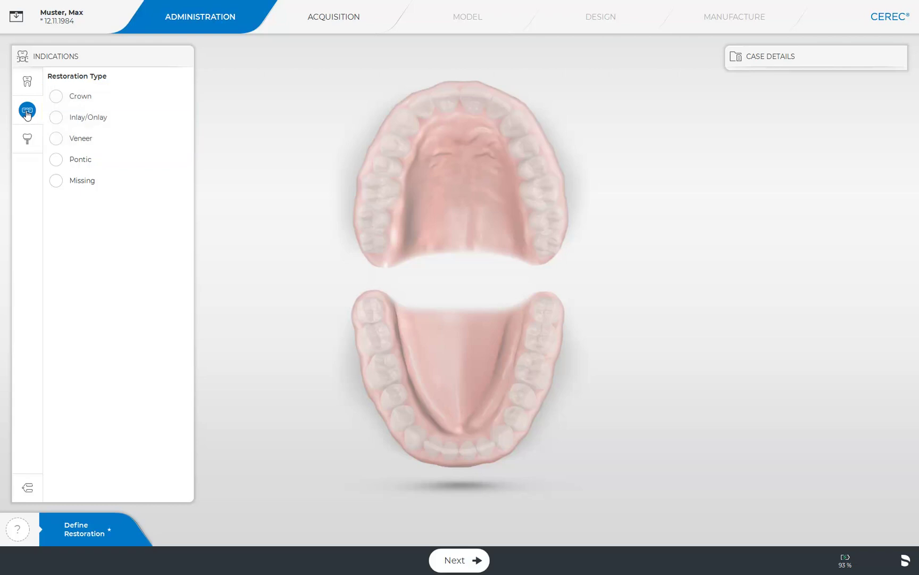
left_click(56, 97)
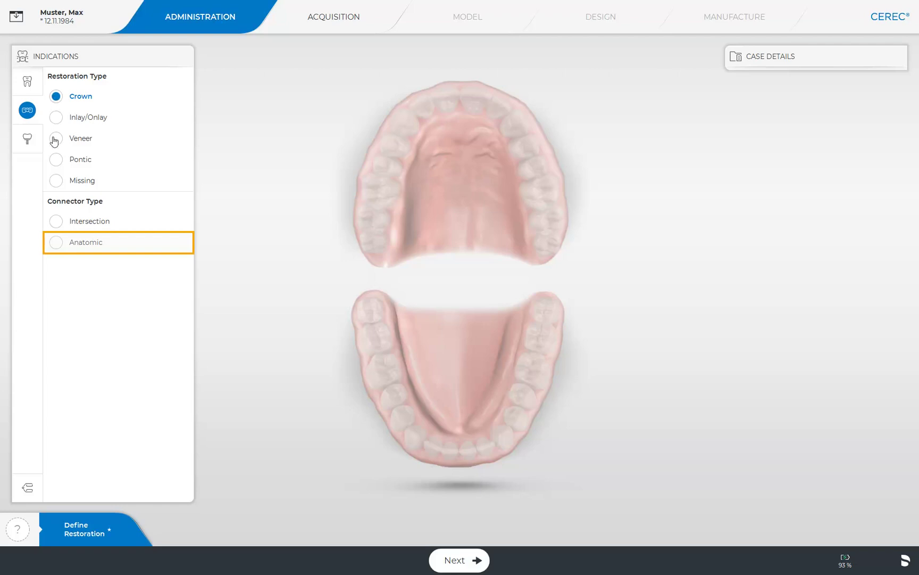
left_click(55, 242)
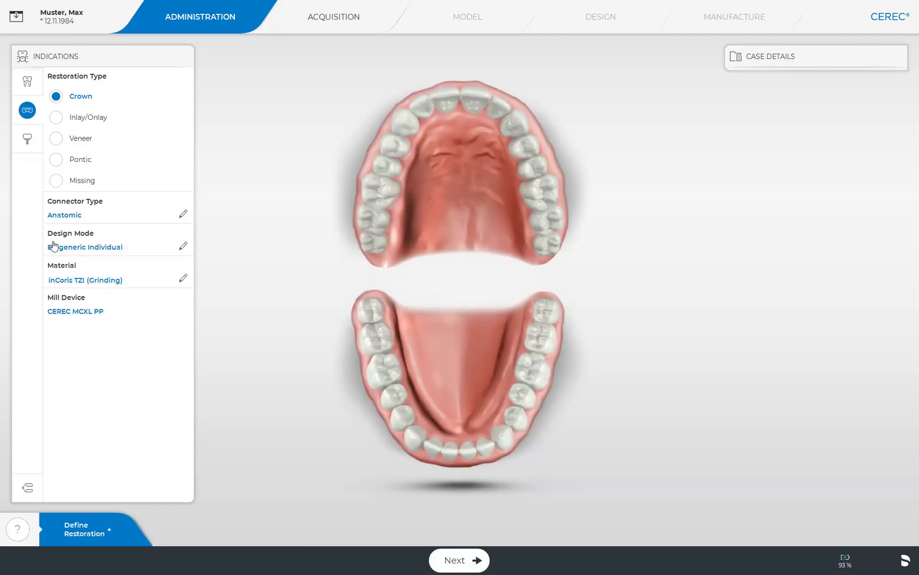
- Set the bridge material to Dentsply Sirona inCoris TZI C (Grinding)
left_click(183, 278)
left_click(182, 302)
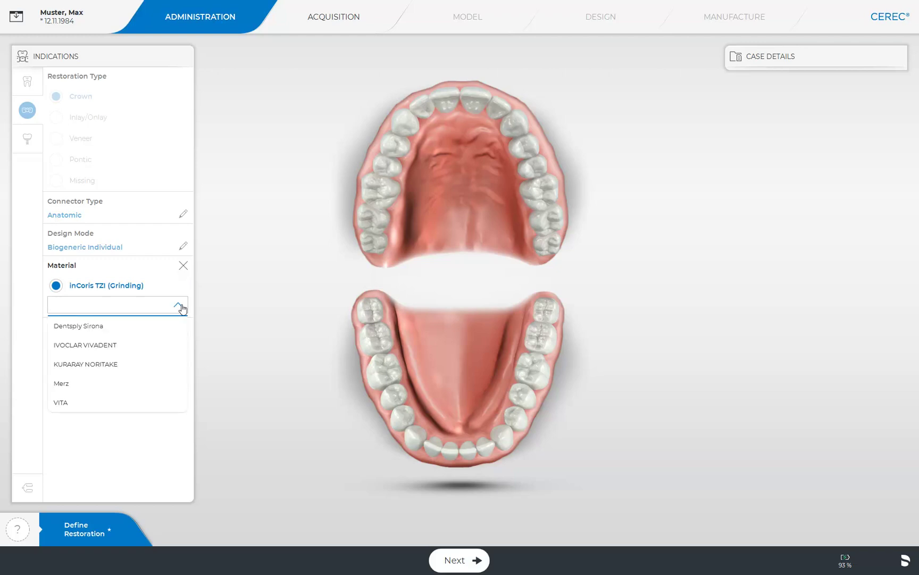
left_click(167, 326)
left_click(182, 326)
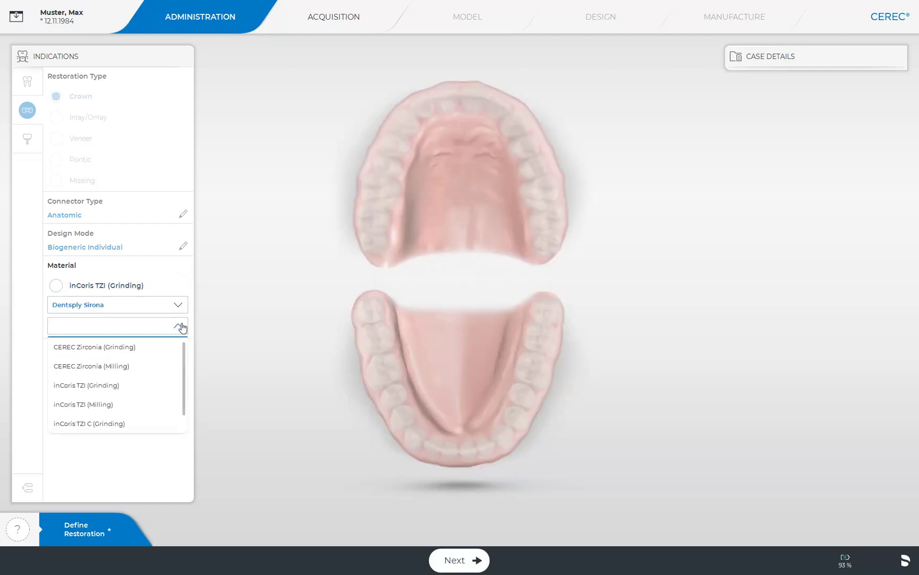
left_click(124, 427)
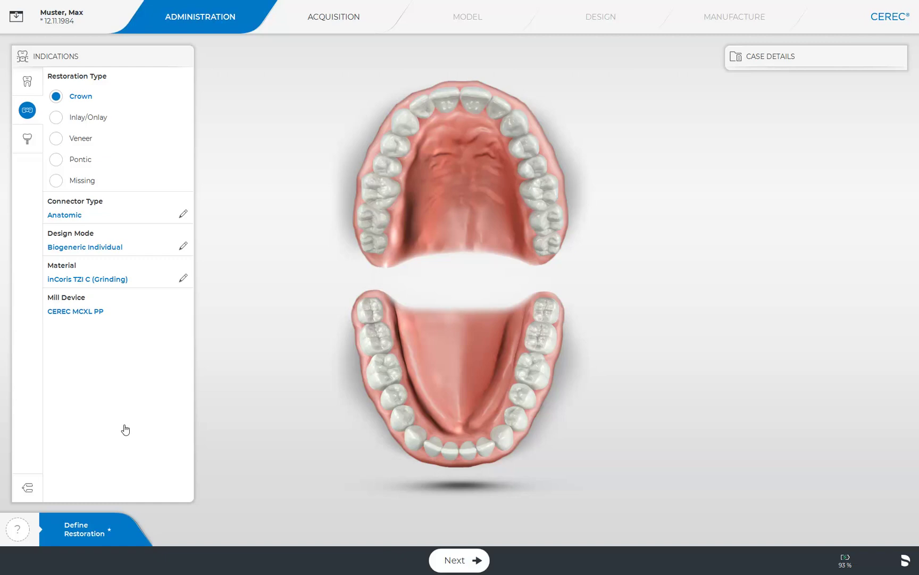
- Define a 17–15 bridge with tooth 16 as pontic and an Intersection connector between 16 and 15
left_click(373, 223)
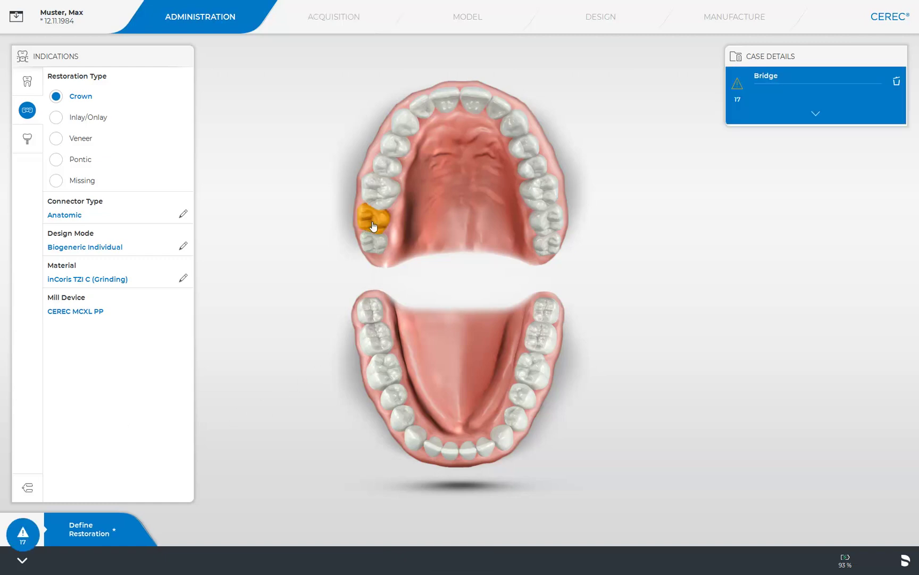
left_click(395, 164)
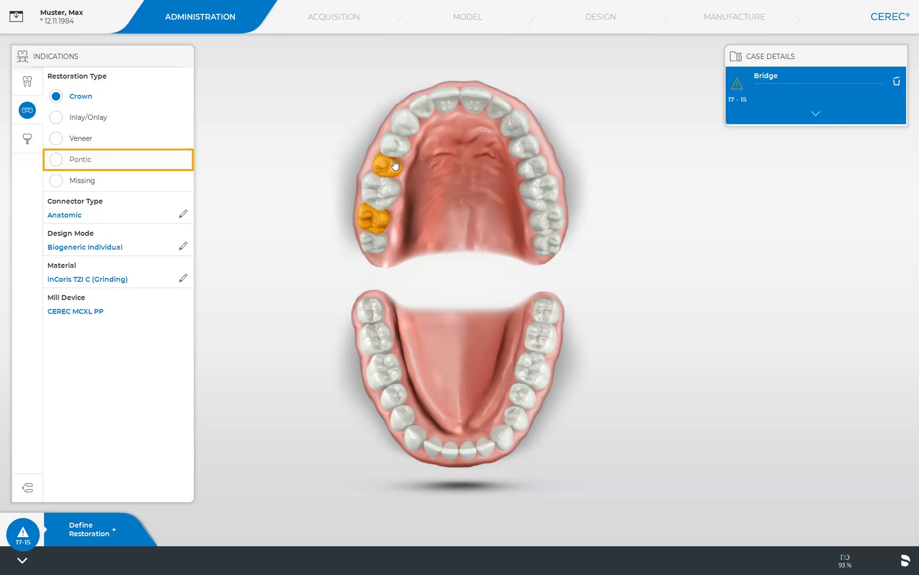
left_click(58, 161)
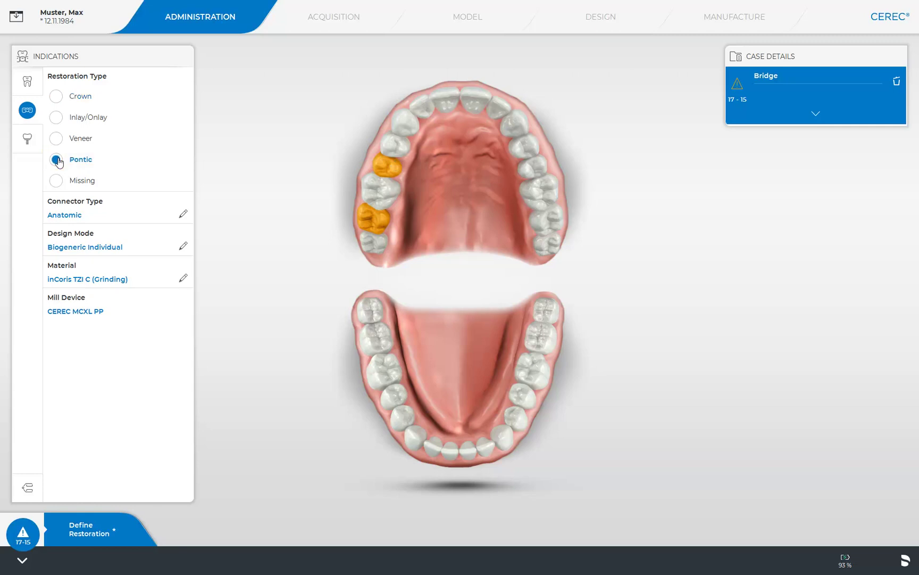
left_click(390, 196)
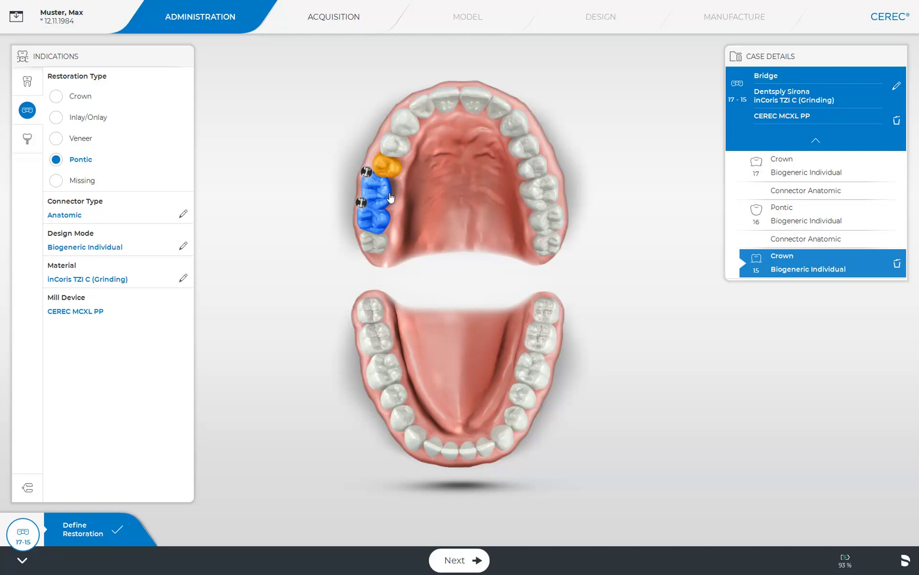
left_click(367, 172)
- Reset the connector to anatomic, delete the 17–15 bridge, and show the implant indications
left_click(367, 172)
left_click(896, 121)
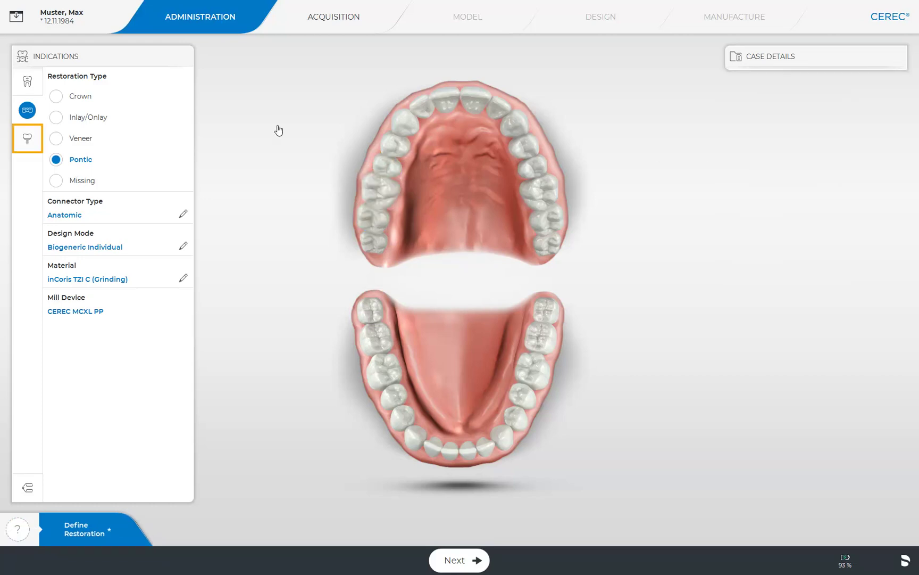
left_click(31, 140)
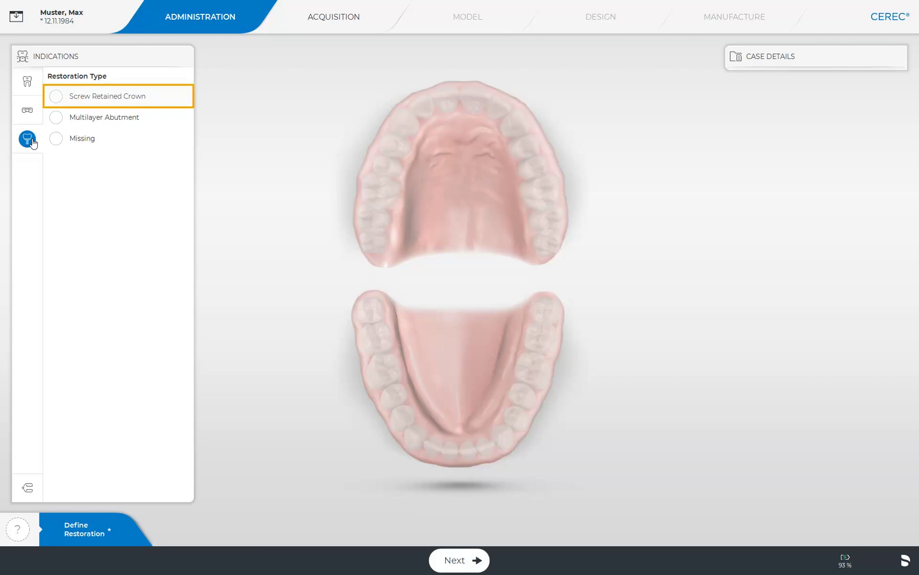
- Choose Screw Retained Crown, Biogeneric Individual, and Dentsply Sirona CEREC Zirconia meso (Grinding) material
left_click(55, 97)
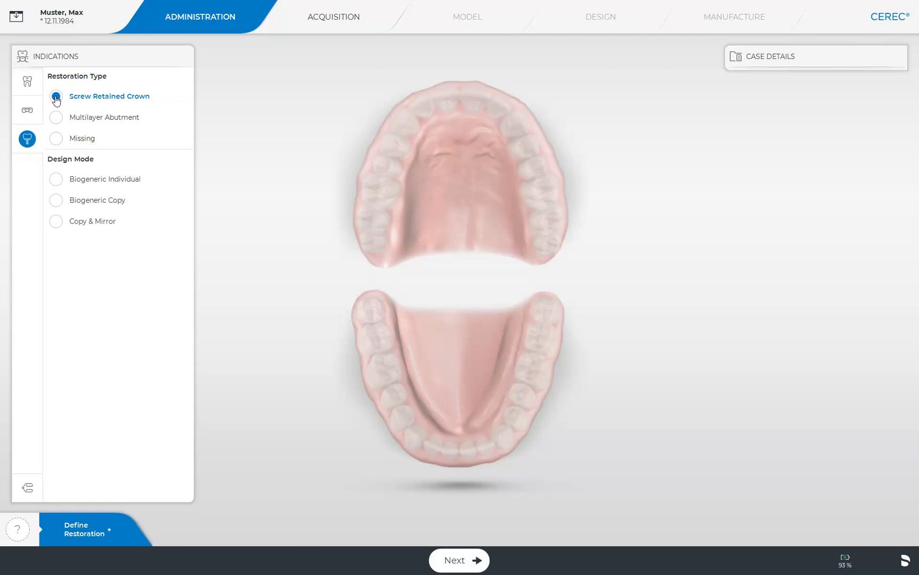
left_click(55, 180)
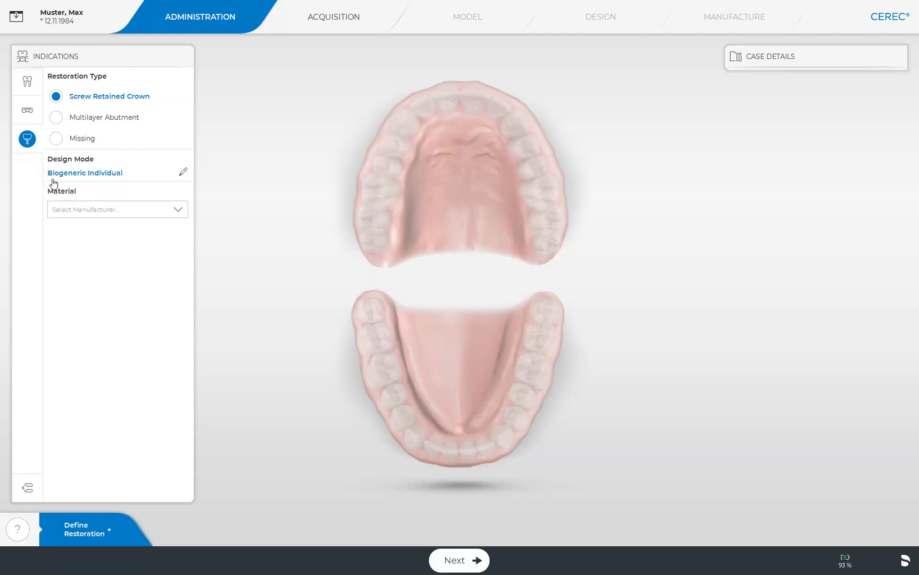
left_click(142, 211)
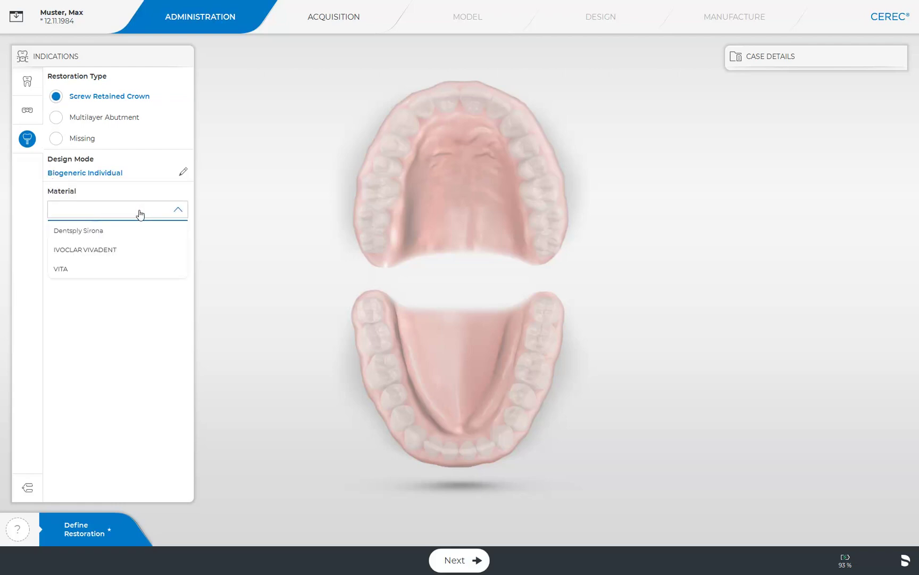
left_click(123, 232)
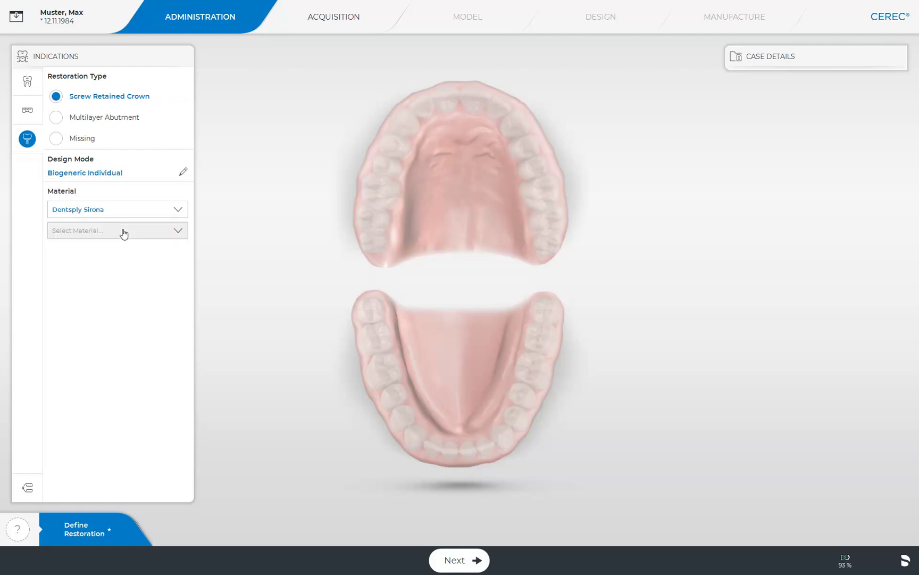
left_click(156, 238)
left_click(152, 252)
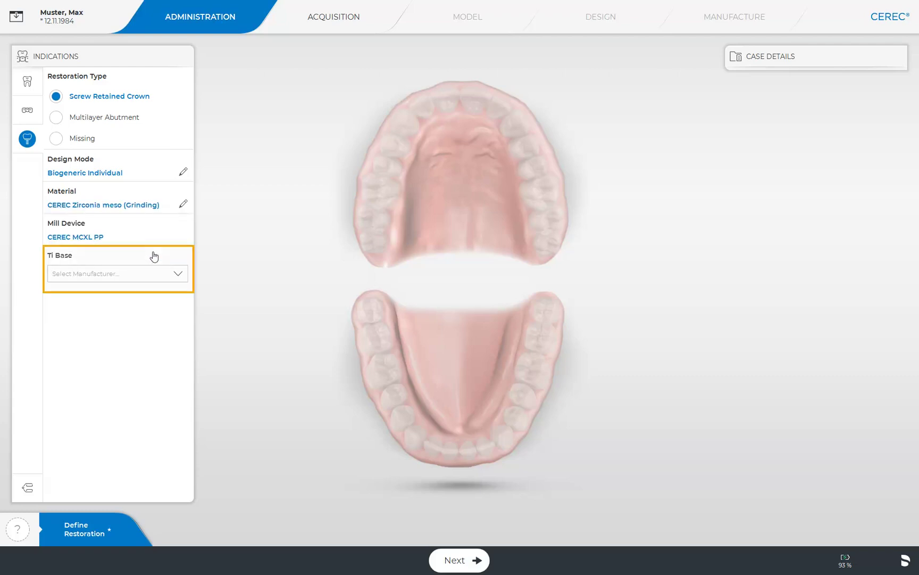
- Set the Ti base to Dentsply Sirona AT EV 3.6 GH1
left_click(143, 279)
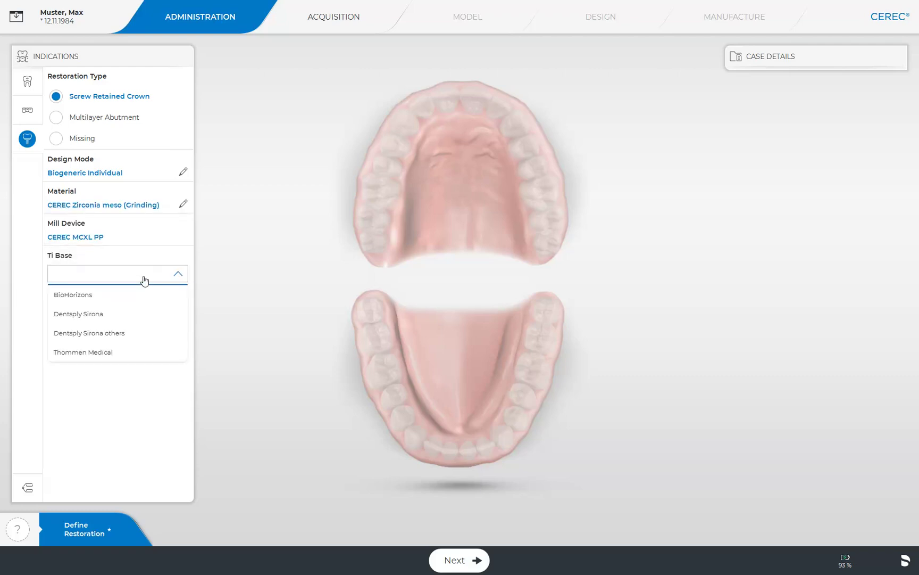
left_click(135, 319)
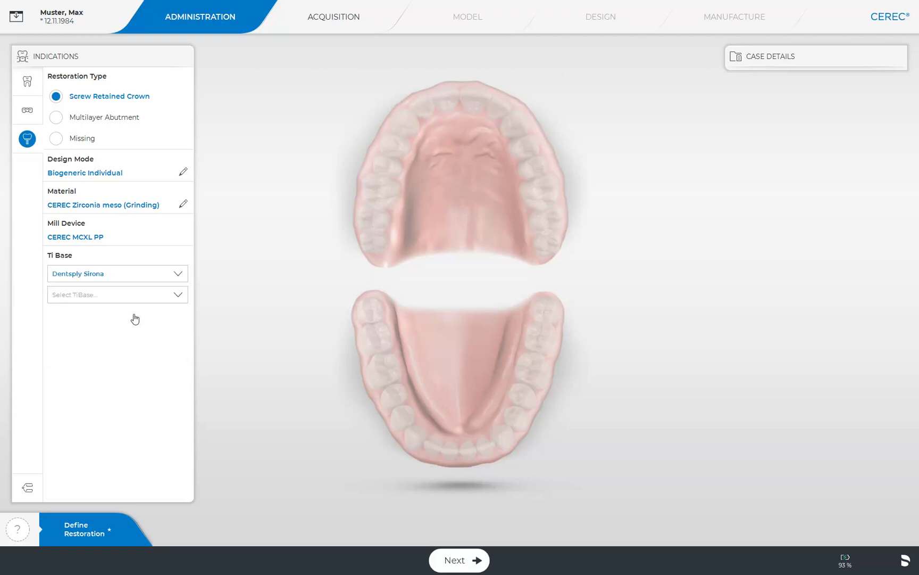
left_click(136, 294)
left_click(109, 375)
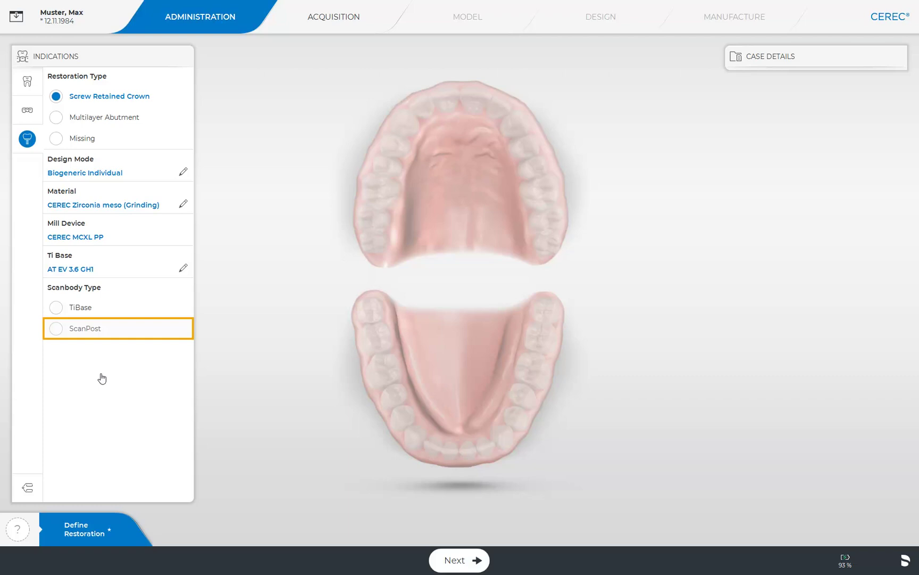
- Select the ScanPost scanbody and assign the implant crown to tooth 15
left_click(56, 328)
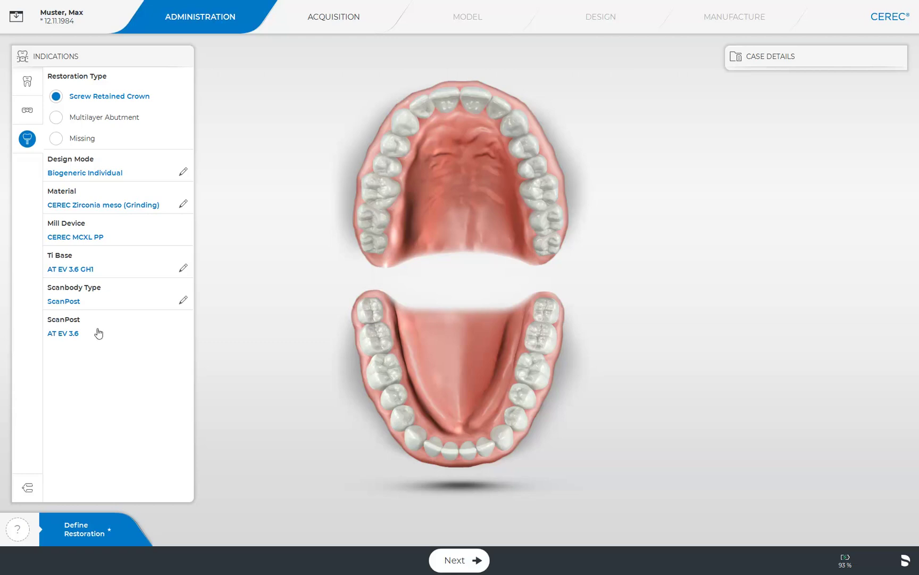
left_click(387, 166)
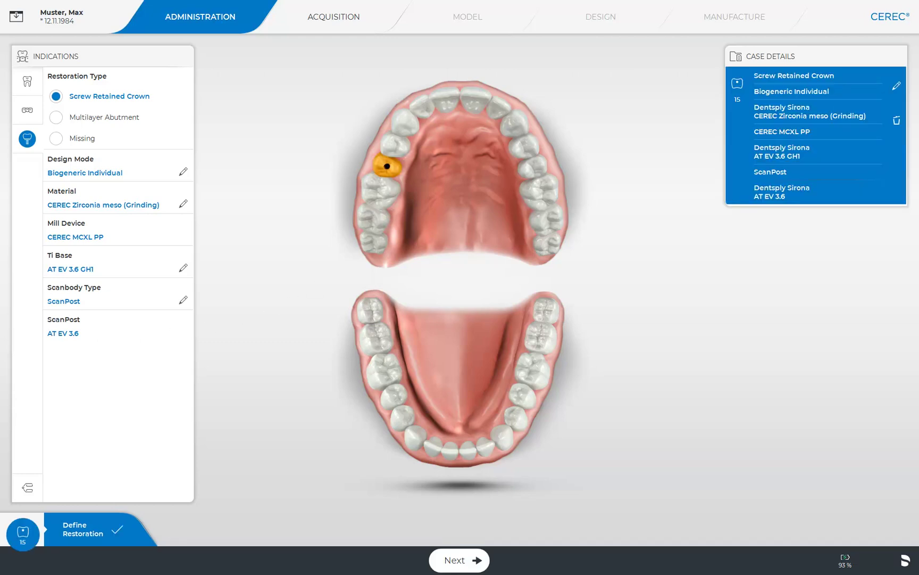